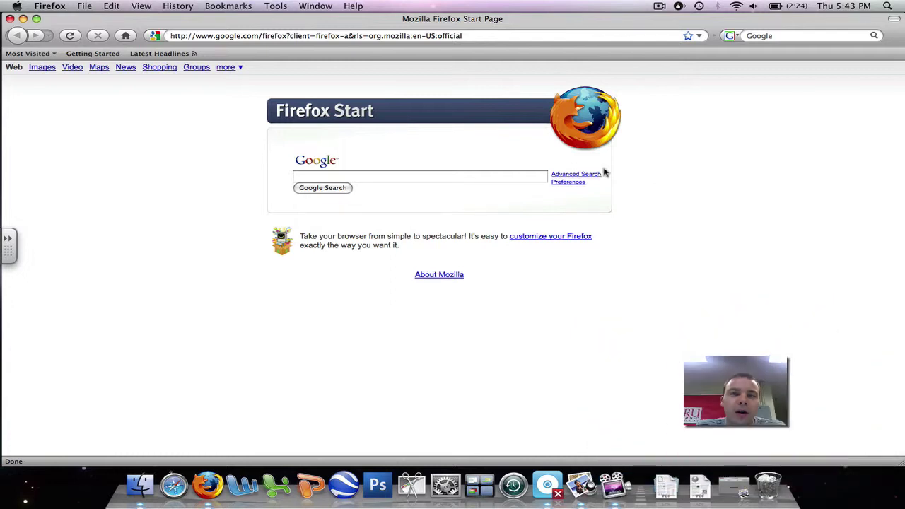
pyautogui.click(322, 39)
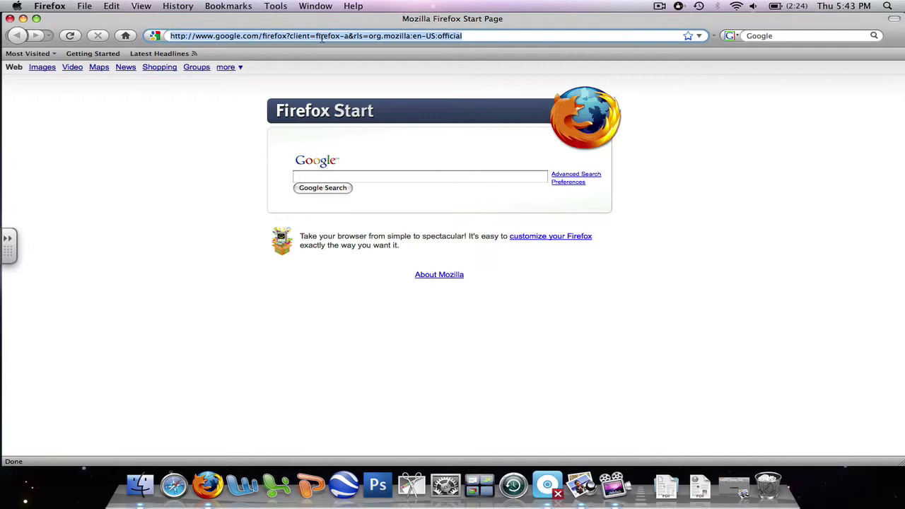
pyautogui.write('www.')
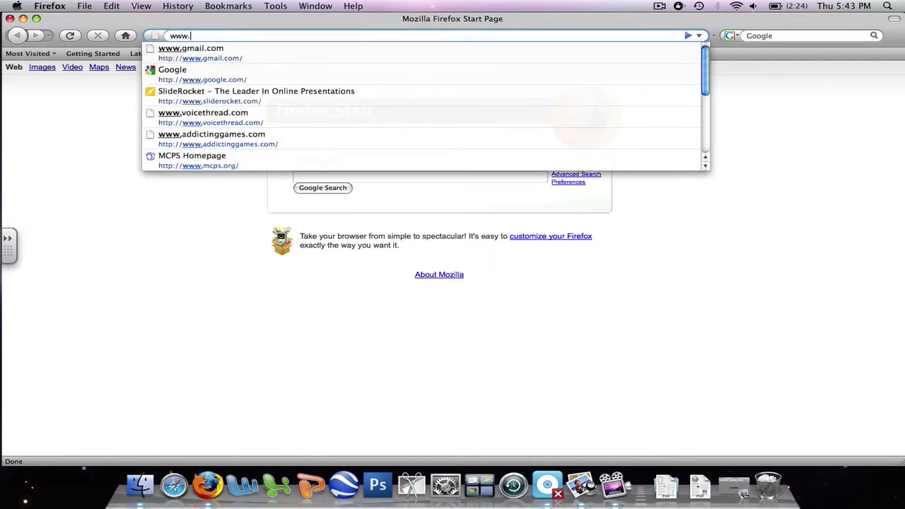
pyautogui.write('slider')
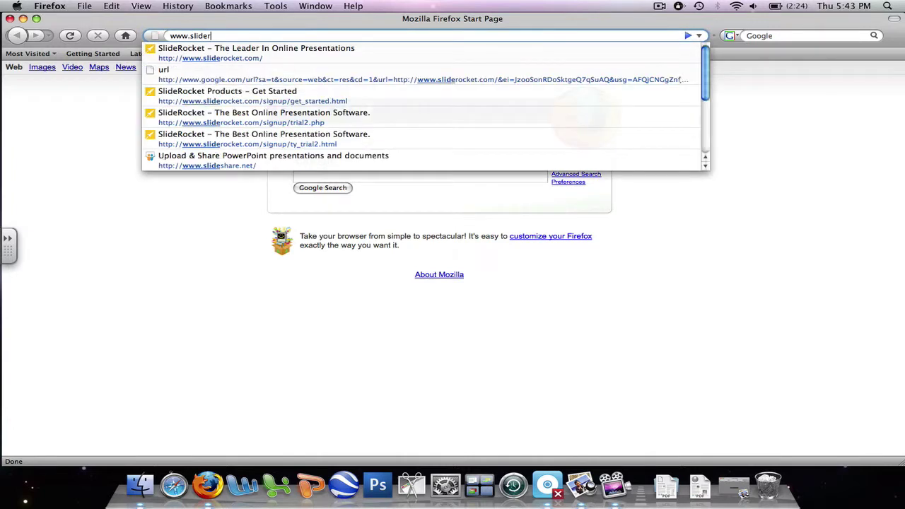
pyautogui.write('ocket')
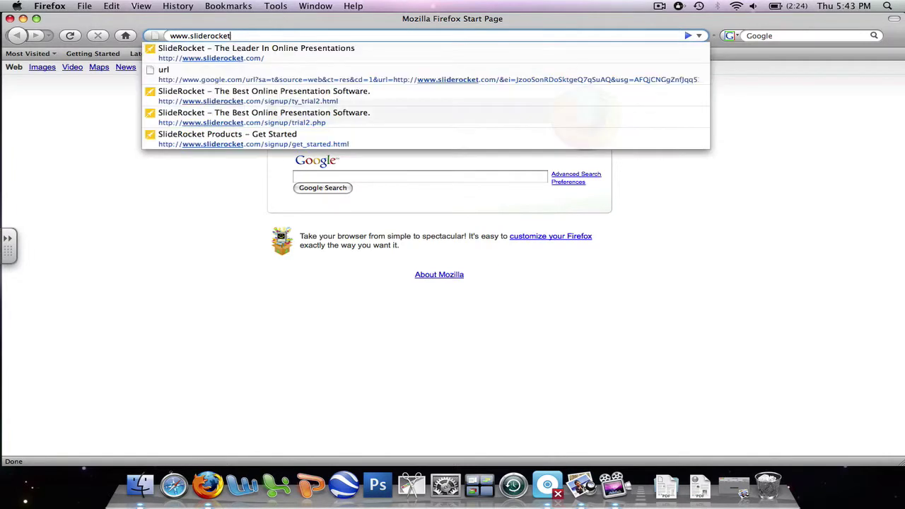
pyautogui.write('.com')
pyautogui.press('Return')
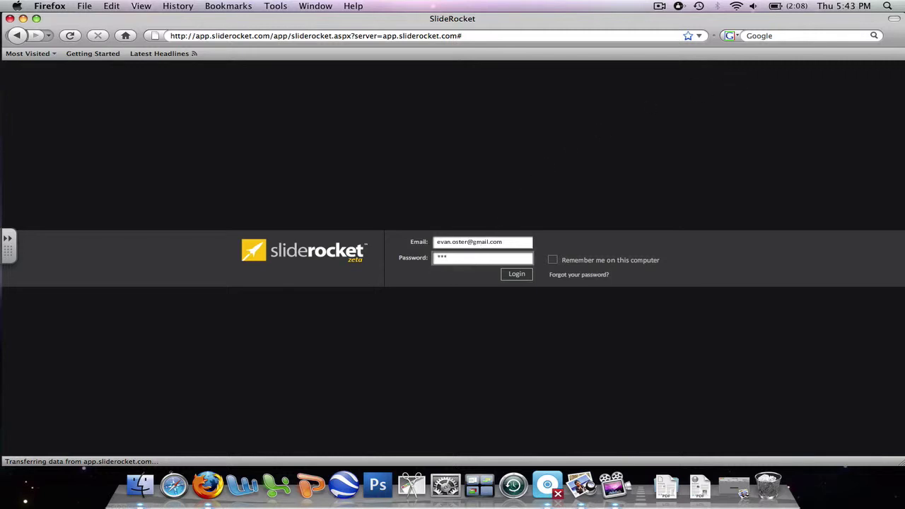
# - Log in and open the 'Physical and Chemical Properties and Changes' presentation from Recently Modified
pyautogui.press('Return')
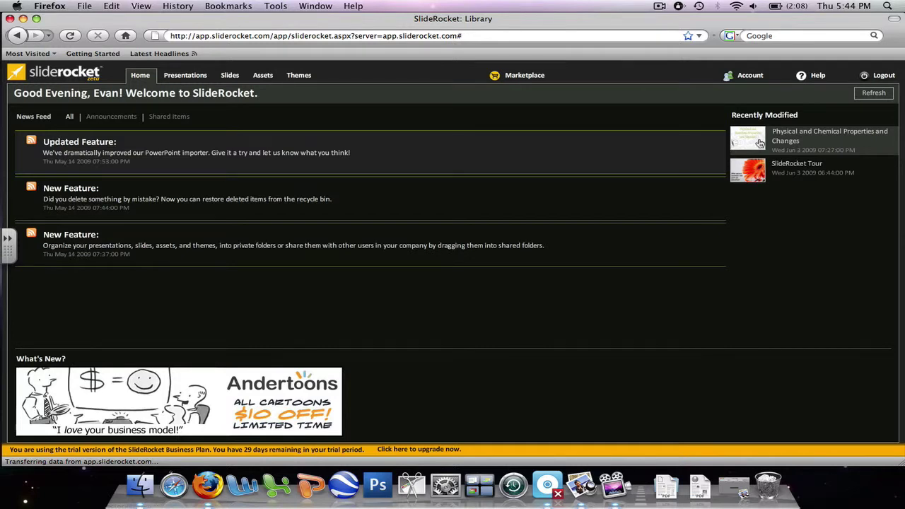
pyautogui.click(759, 143)
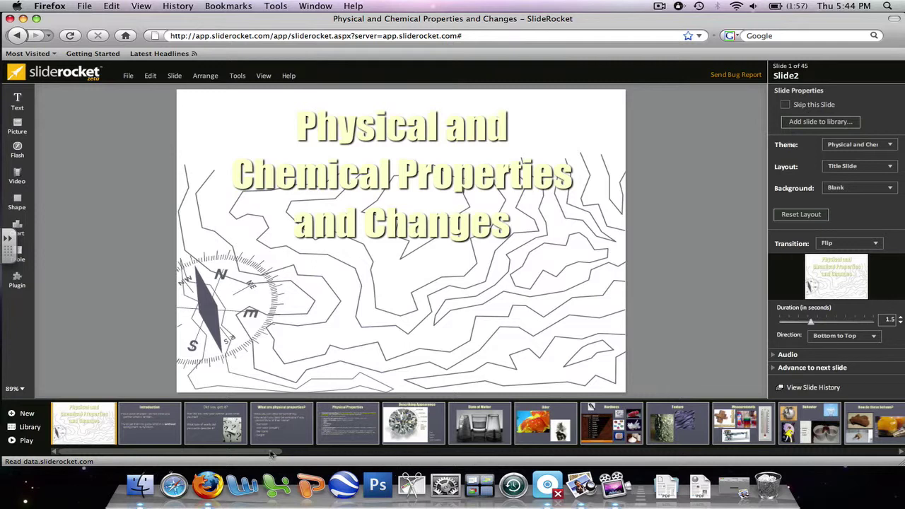
# - Scroll the slide thumbnails and open slide 12, 'Behavior'
pyautogui.moveTo(273, 454)
pyautogui.mouseDown()
pyautogui.moveTo(421, 450)
pyautogui.moveTo(391, 428)
pyautogui.mouseUp()
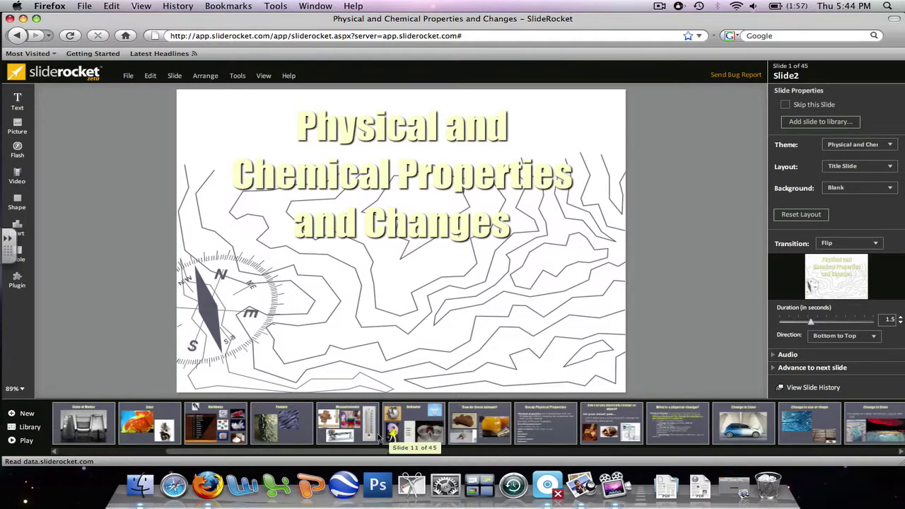
pyautogui.scroll(-1, 391, 428)
pyautogui.click(398, 422)
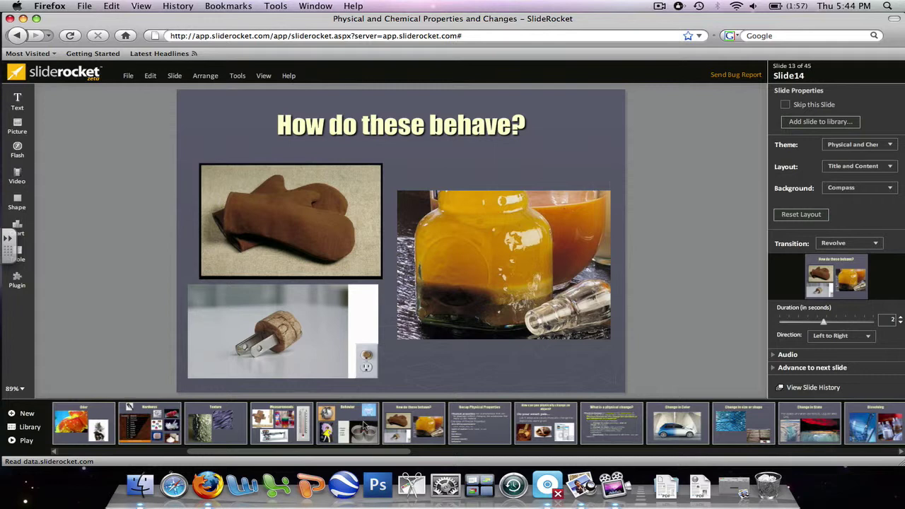
pyautogui.click(364, 424)
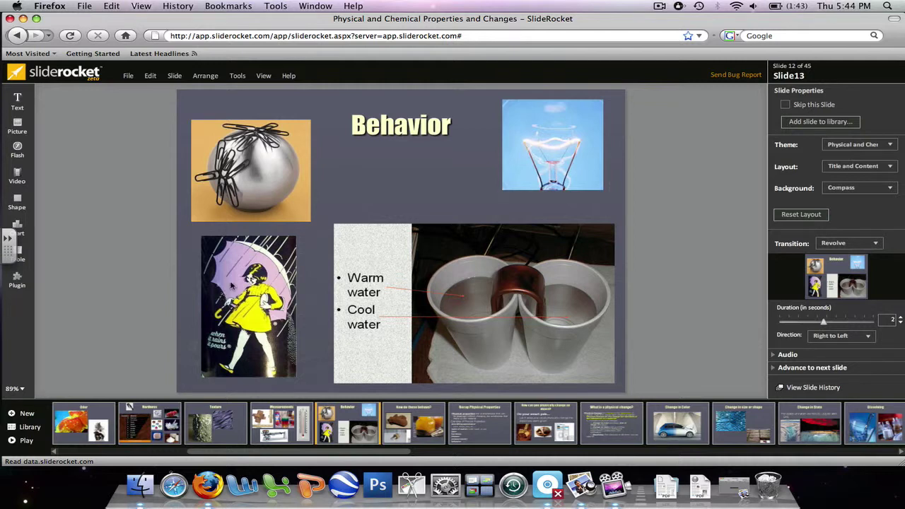
# - Select the magnetic-ball photo and bring up its Styles > Effects list of DropShadow, Glow, Bevel
pyautogui.click(271, 193)
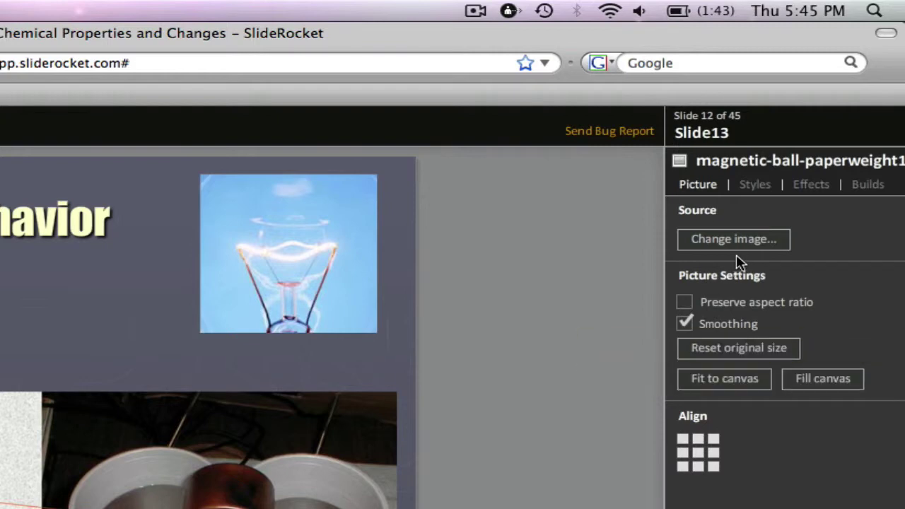
pyautogui.click(760, 186)
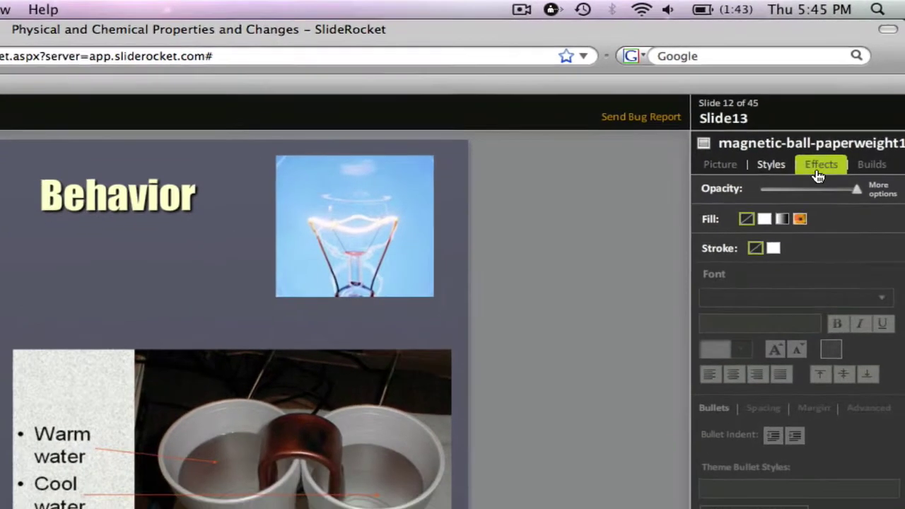
pyautogui.click(810, 184)
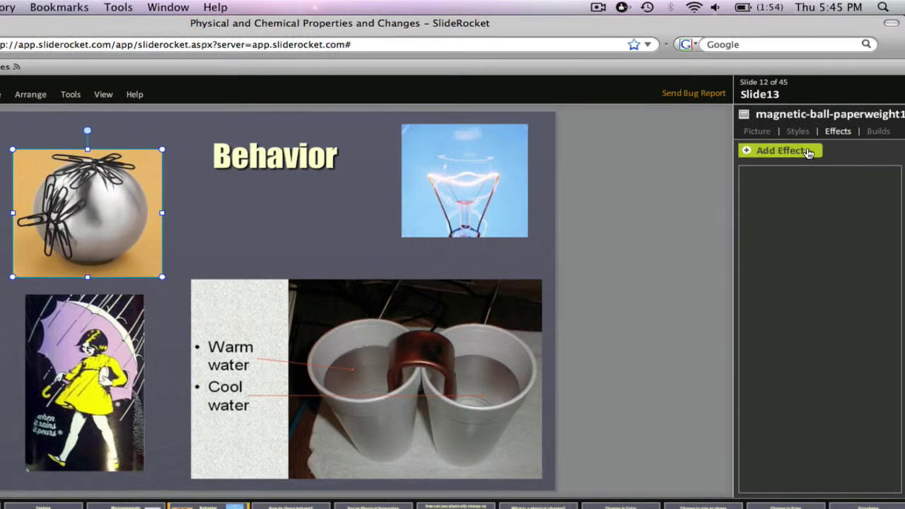
pyautogui.click(803, 155)
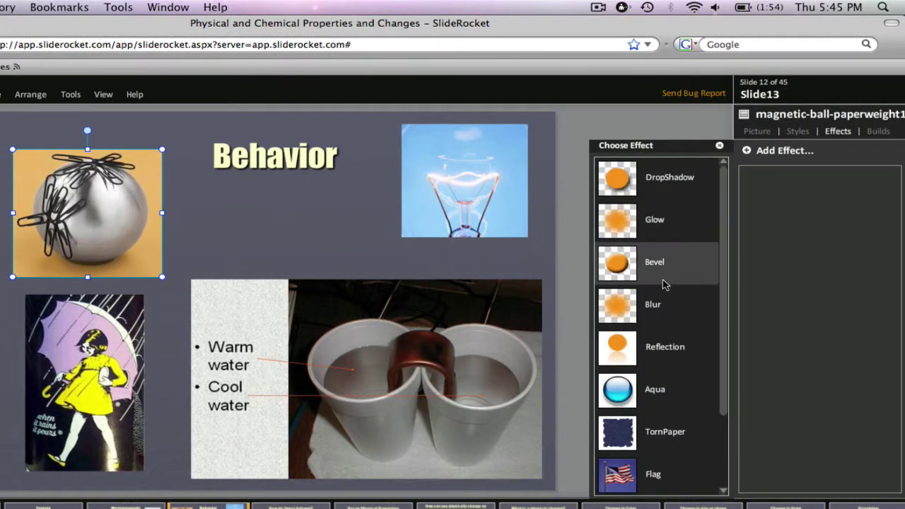
pyautogui.click(880, 135)
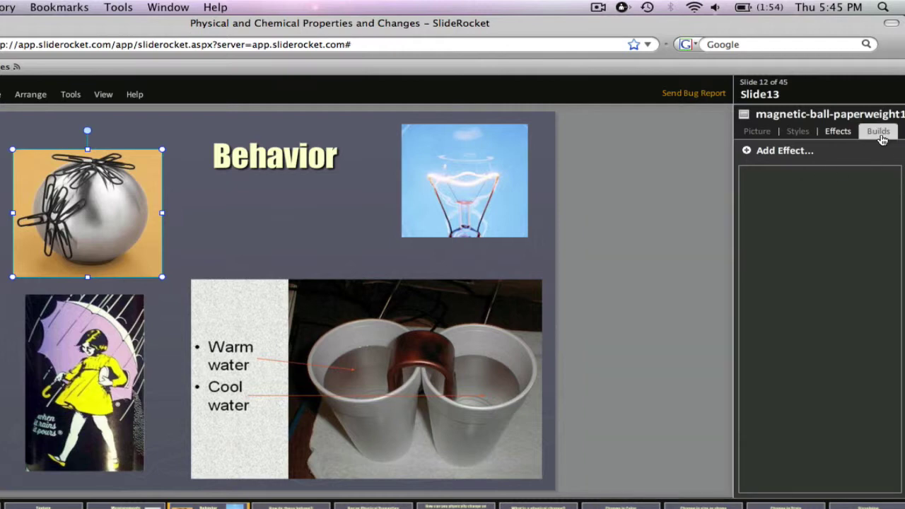
pyautogui.click(798, 151)
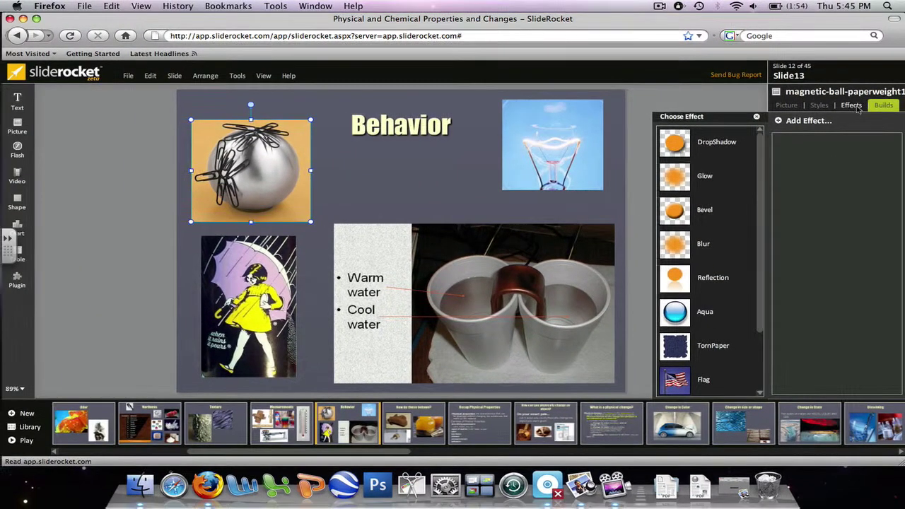
# - Add a DropShadow to the ball photo with distance 14 and blur 10
pyautogui.click(851, 110)
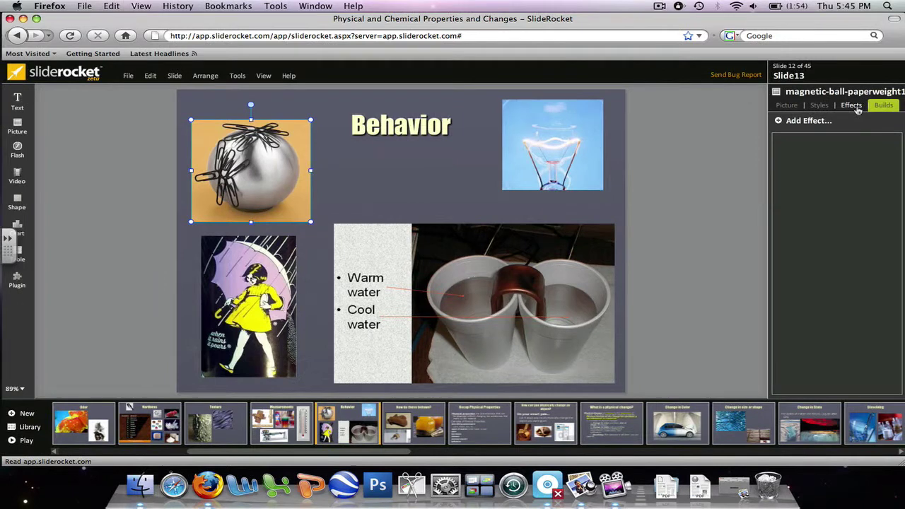
pyautogui.click(808, 121)
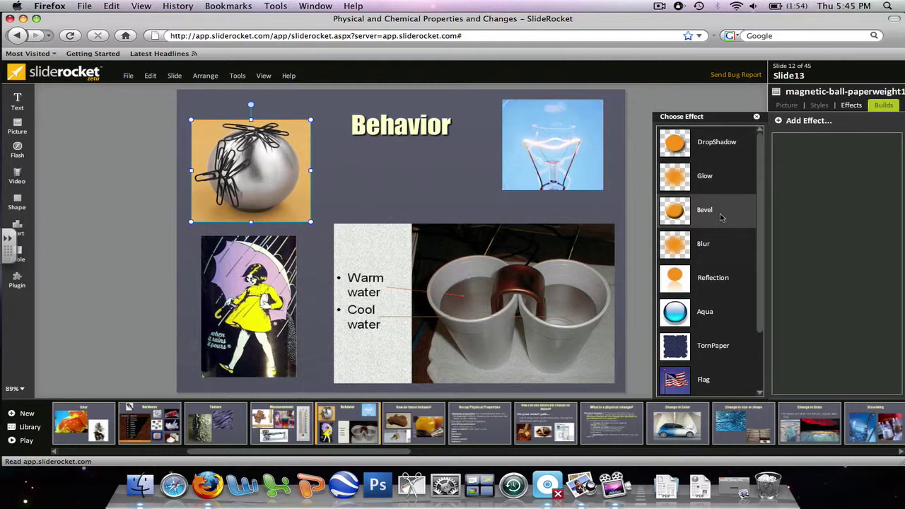
pyautogui.click(717, 143)
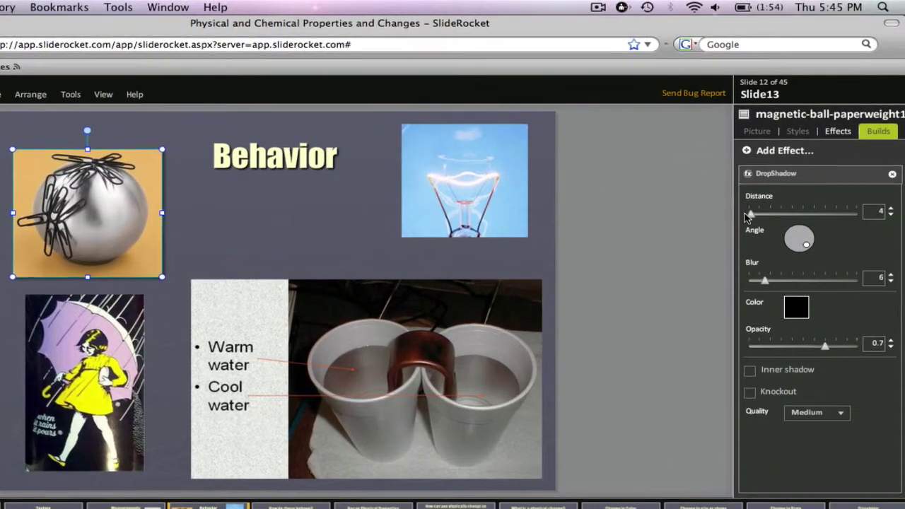
pyautogui.moveTo(751, 215); pyautogui.dragTo(772, 216)
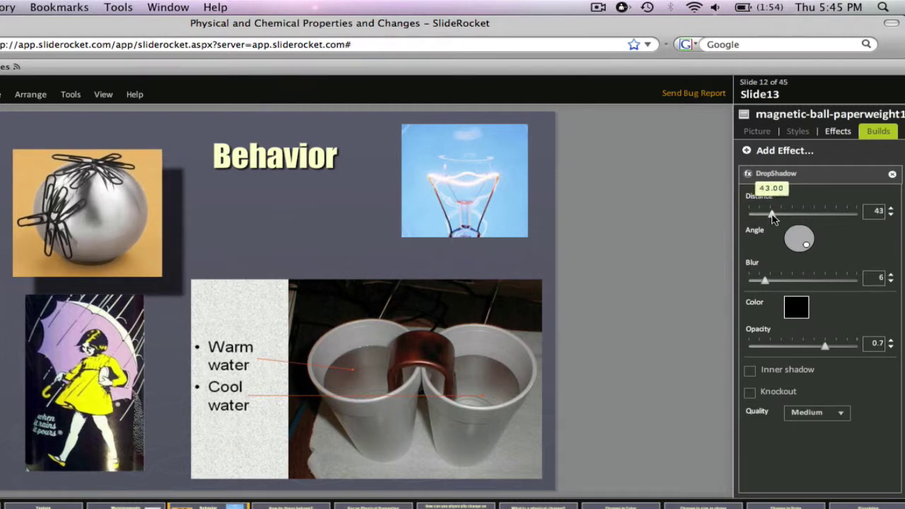
pyautogui.moveTo(772, 217); pyautogui.dragTo(755, 215)
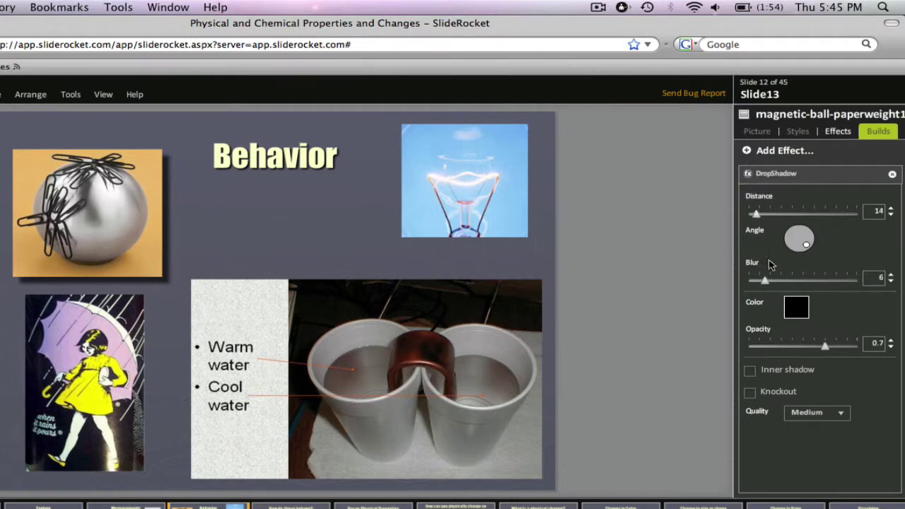
pyautogui.moveTo(764, 280); pyautogui.dragTo(779, 283)
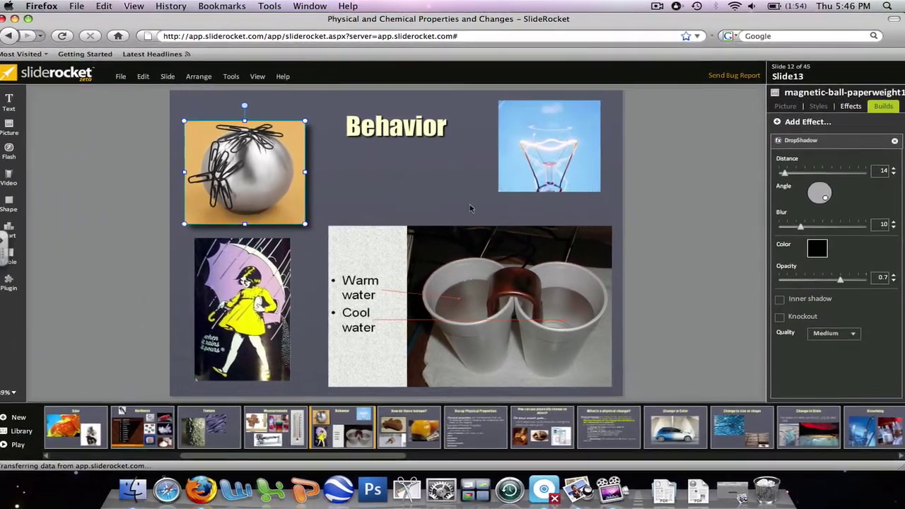
pyautogui.click(473, 205)
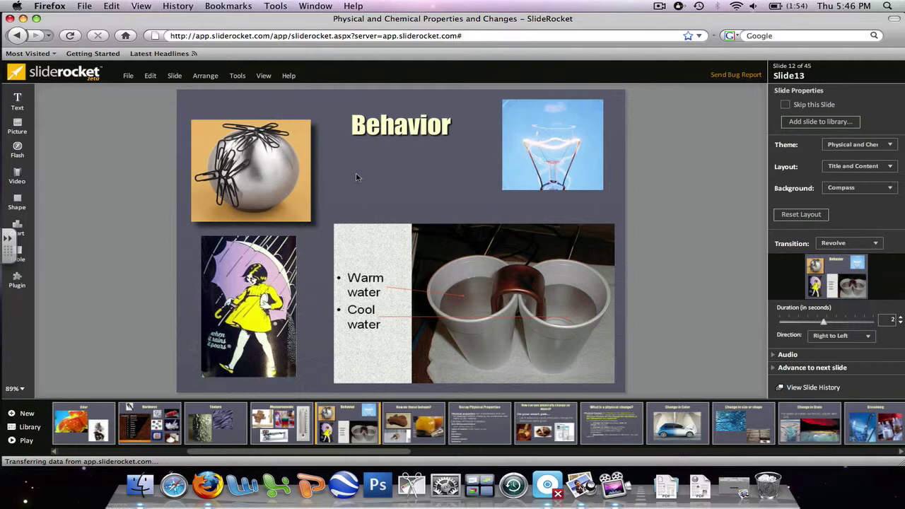
# - Give the light bulb photo an orange Glow with blur 12 and strength 3
pyautogui.click(565, 150)
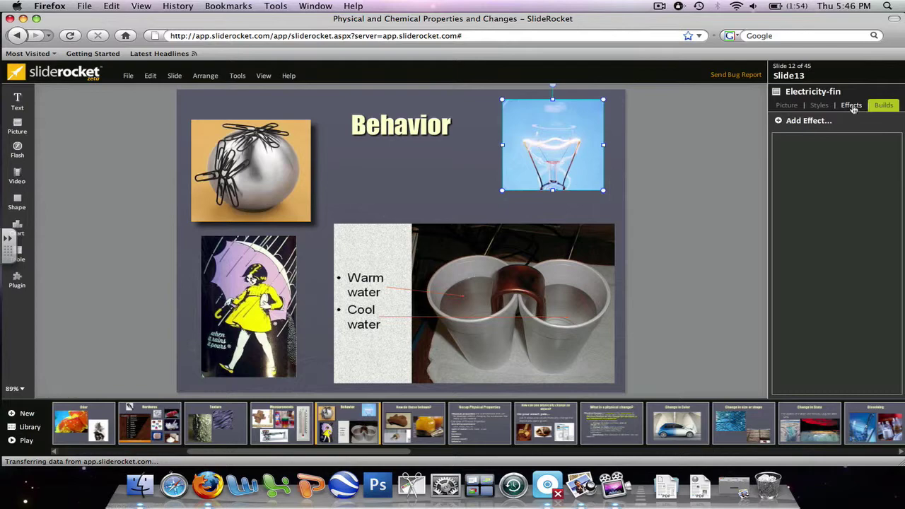
pyautogui.click(809, 121)
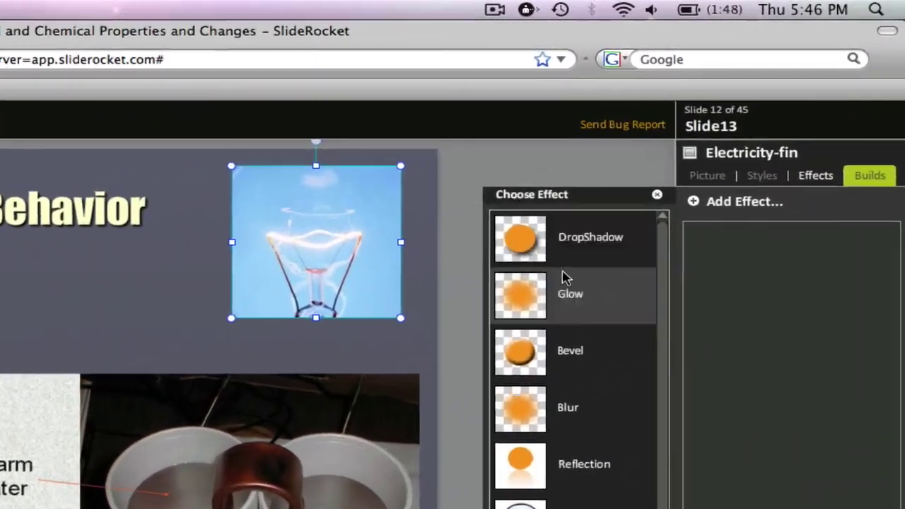
pyautogui.click(528, 294)
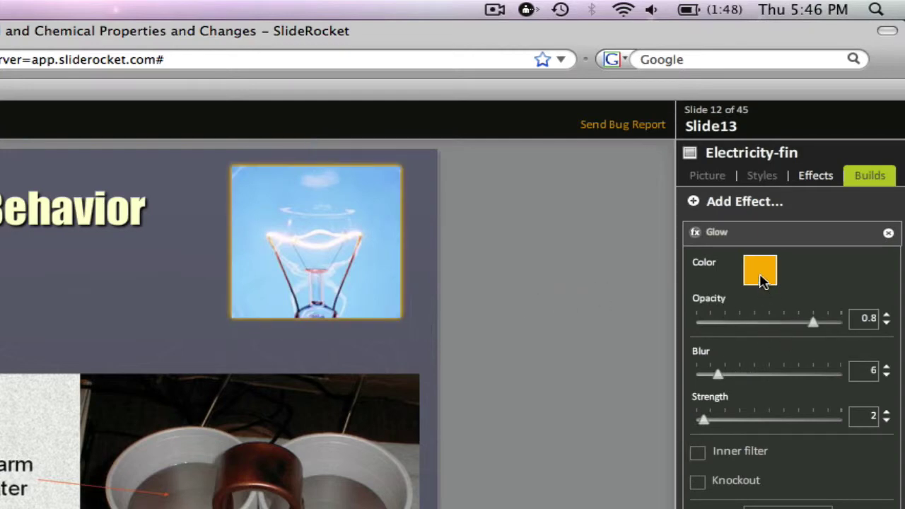
pyautogui.click(768, 283)
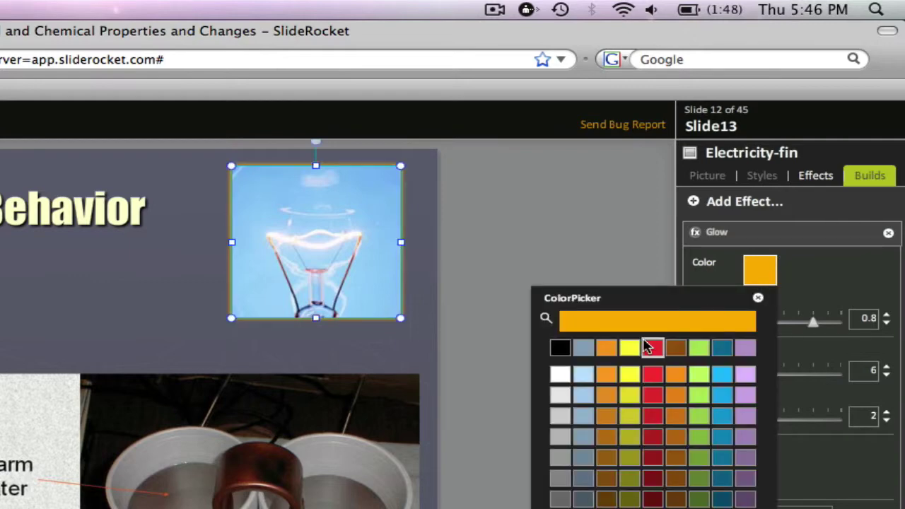
pyautogui.click(758, 299)
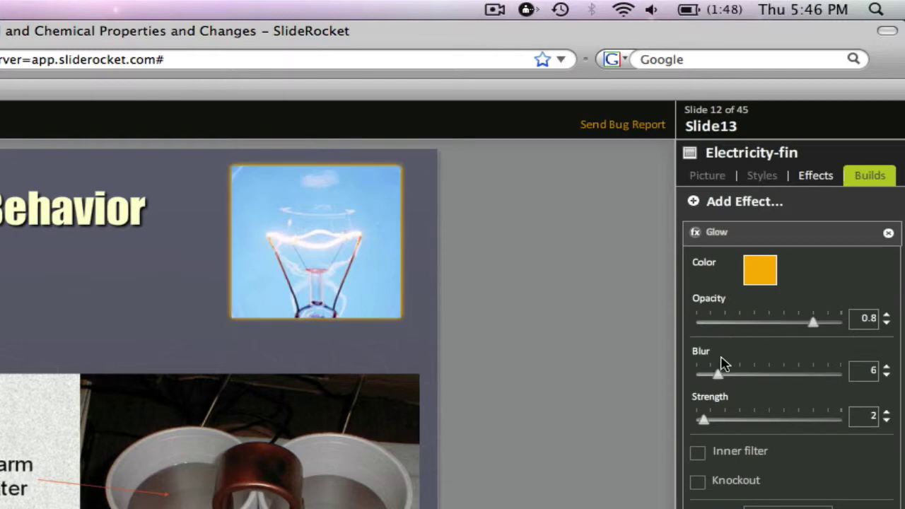
pyautogui.moveTo(717, 375); pyautogui.dragTo(740, 378)
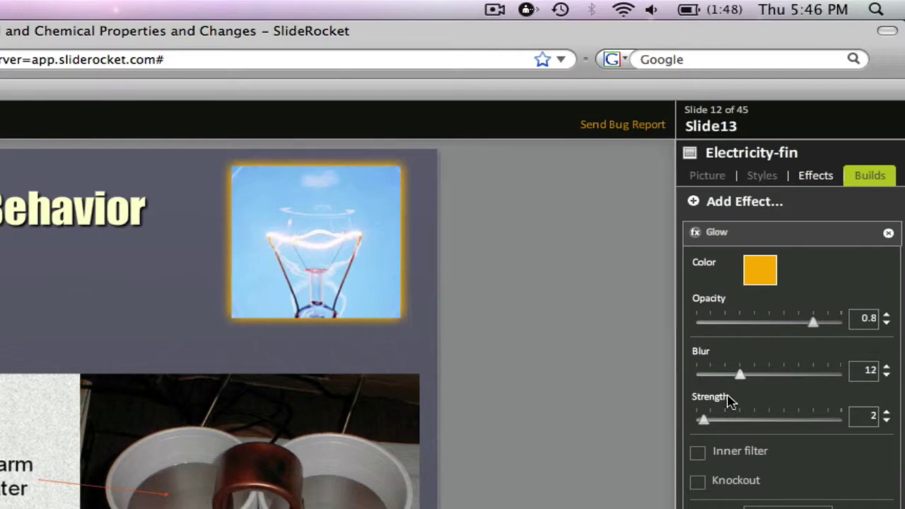
pyautogui.moveTo(716, 426); pyautogui.dragTo(722, 425)
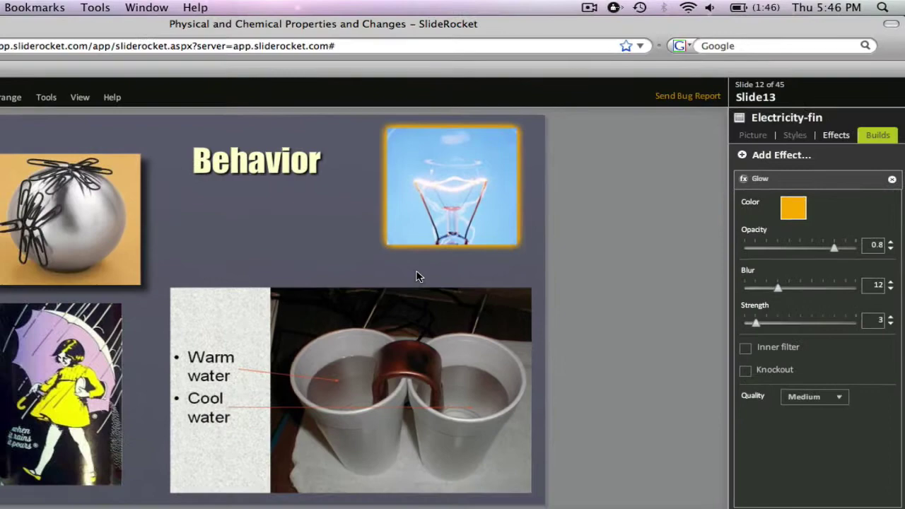
pyautogui.click(337, 316)
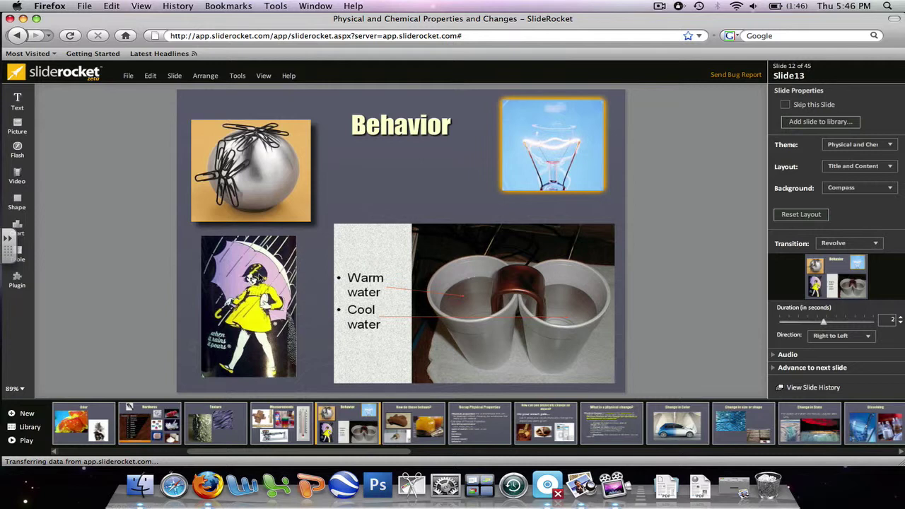
# - Add a default Reflection (amount 0.5, distance 0.5, offset 0) to the Morton Salt umbrella-girl photo
pyautogui.click(249, 311)
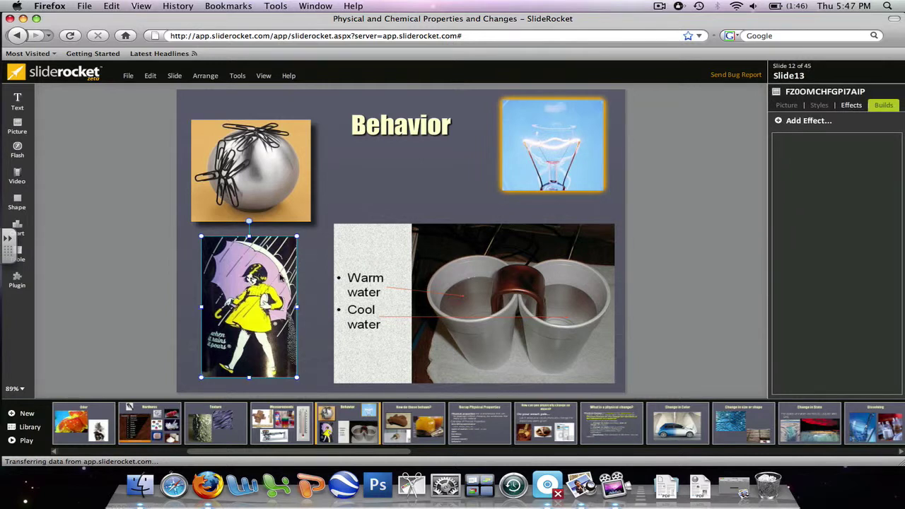
pyautogui.click(854, 107)
pyautogui.click(806, 122)
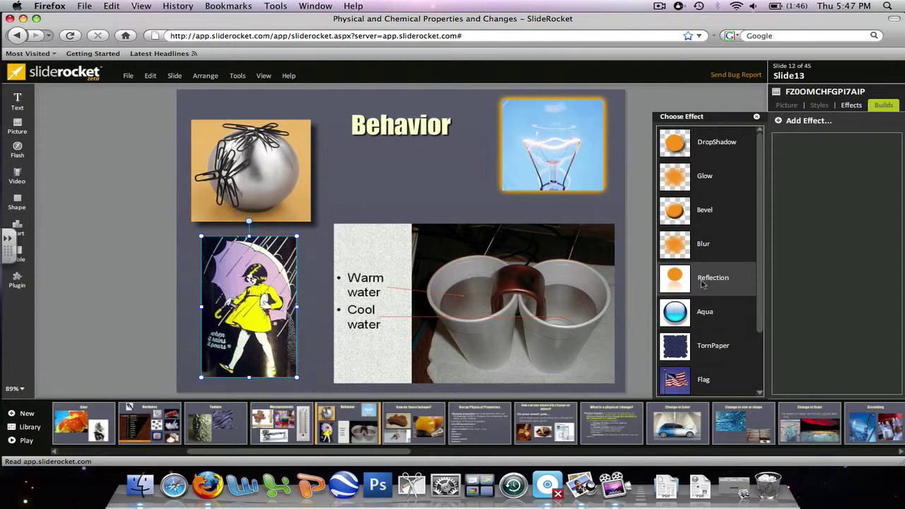
pyautogui.click(702, 281)
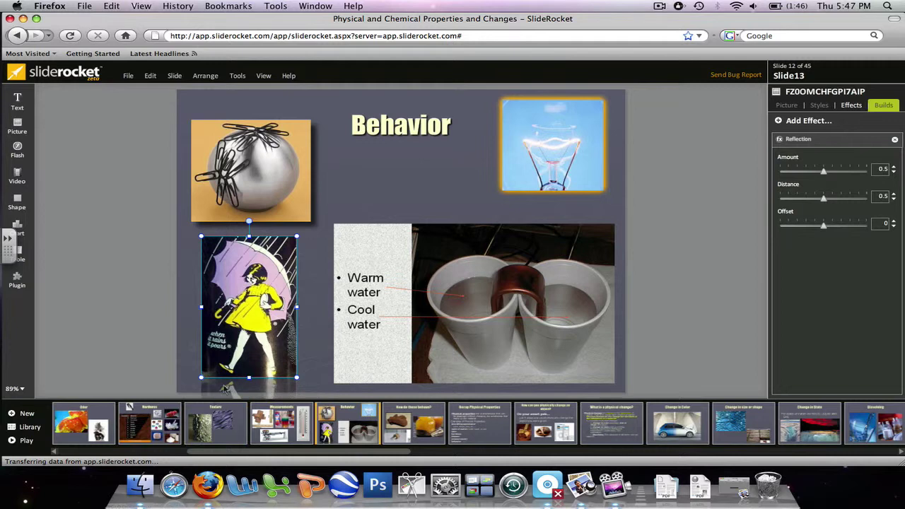
pyautogui.click(309, 341)
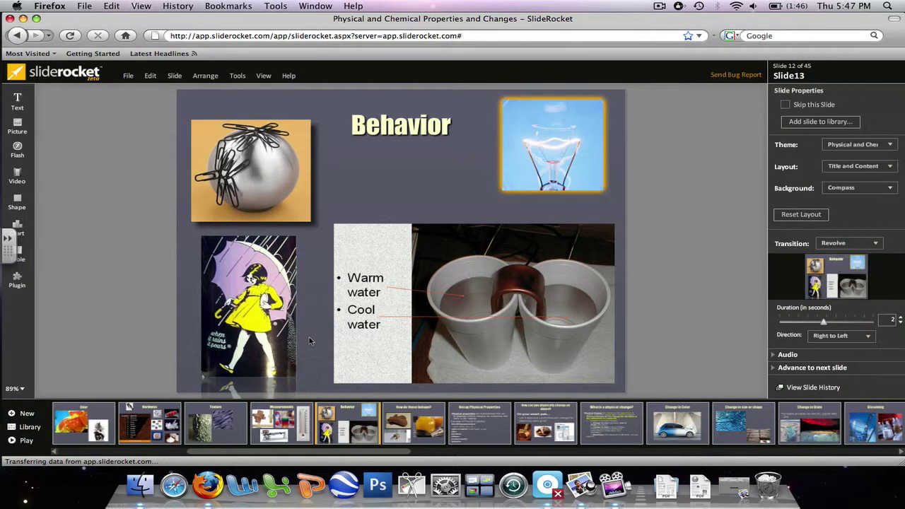